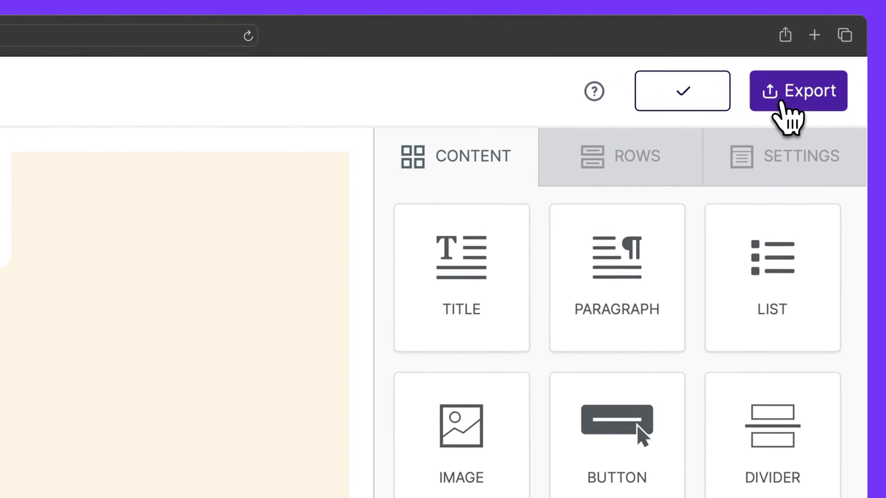
# Step: Export the email through Push to your sending system to Brevo (ex Sendinblue)
pyautogui.click(785, 103)
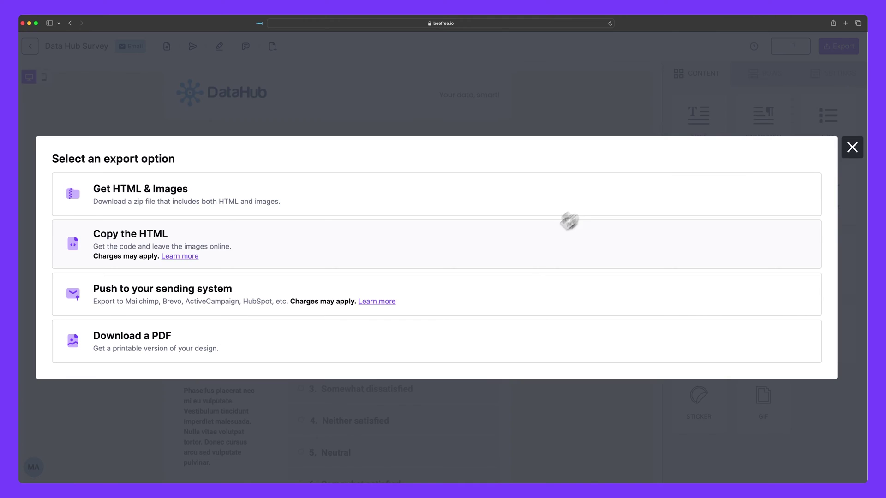
pyautogui.click(497, 294)
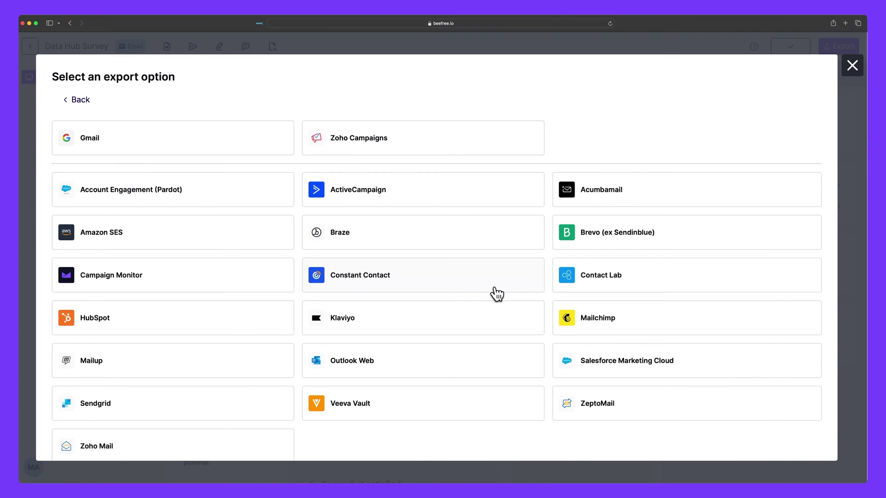
pyautogui.click(613, 242)
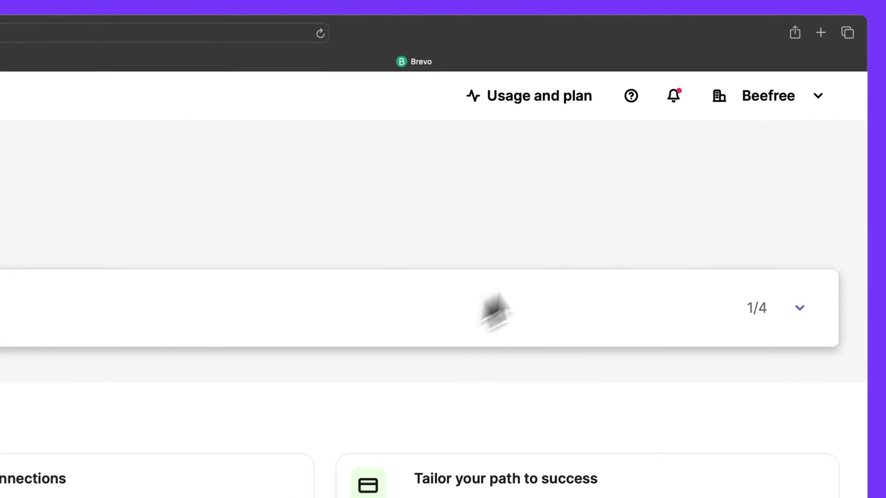
# Step: Generate a Brevo API key named 'Beefree API' under SMTP & API, and copy it
pyautogui.click(817, 57)
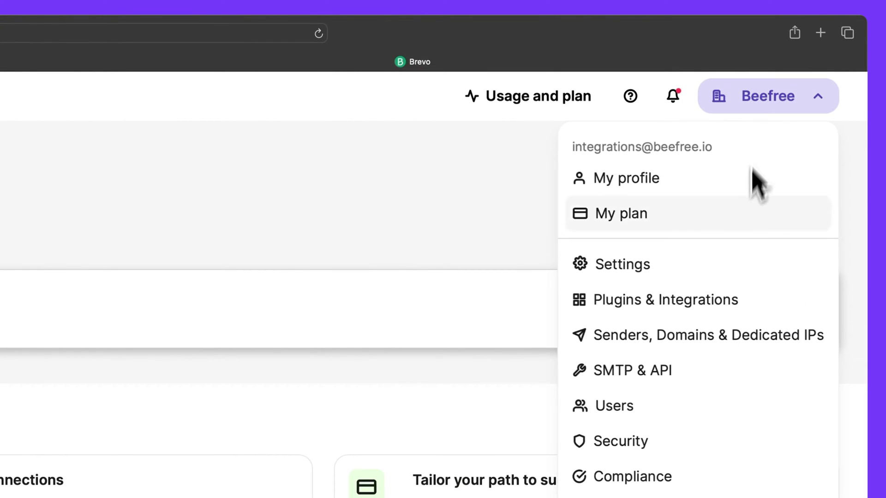
pyautogui.click(713, 377)
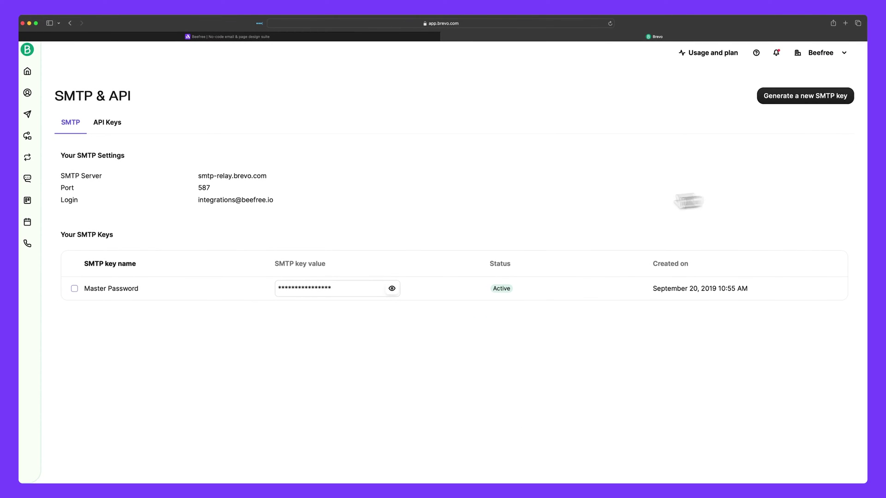
pyautogui.click(115, 129)
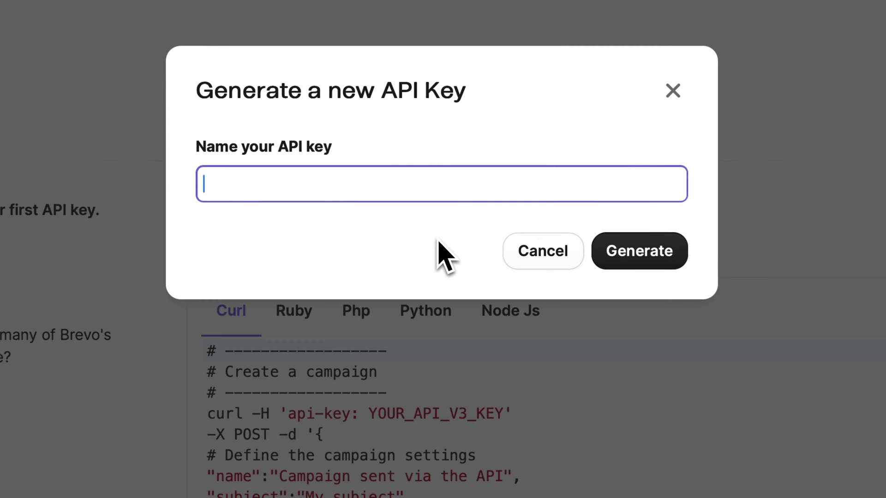
pyautogui.write('Beefree API')
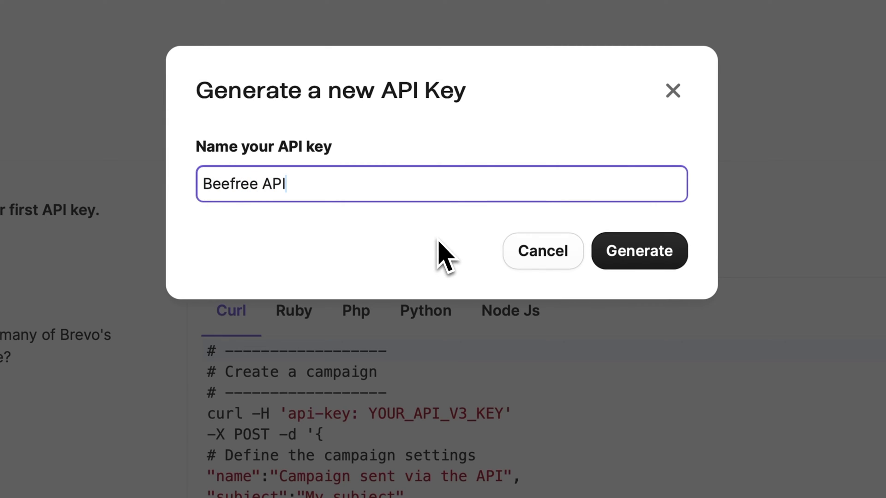
pyautogui.click(647, 263)
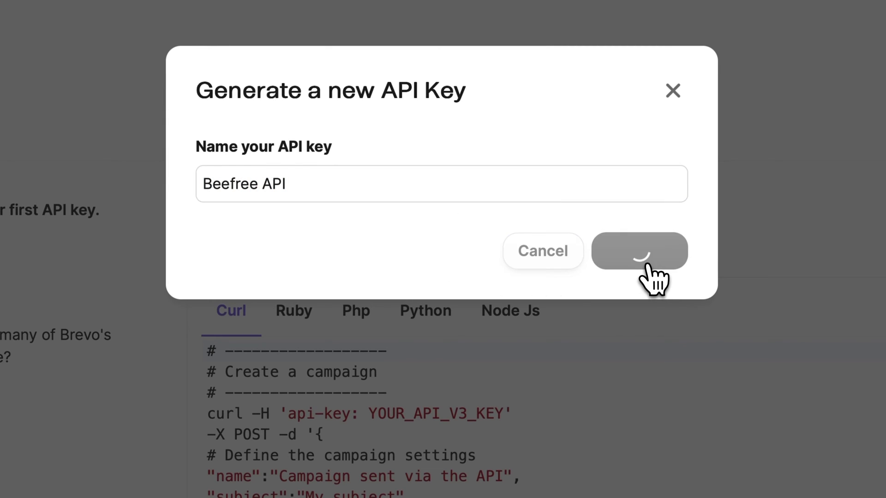
pyautogui.click(669, 237)
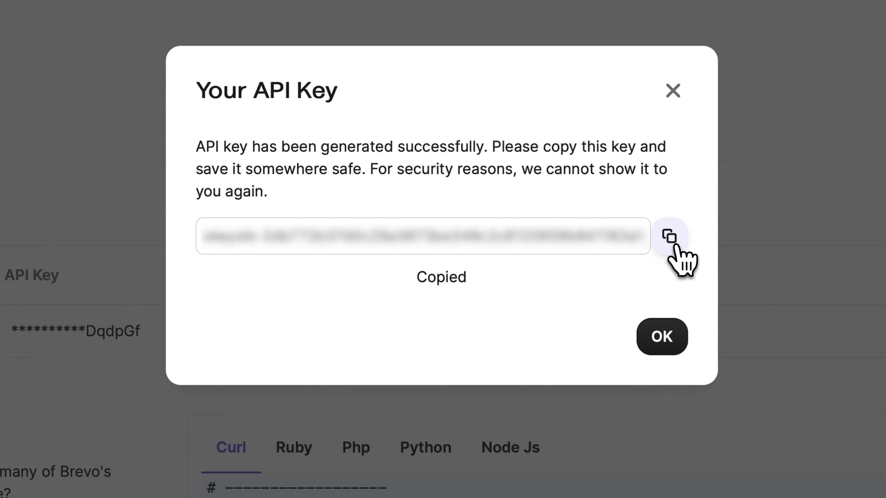
pyautogui.click(660, 351)
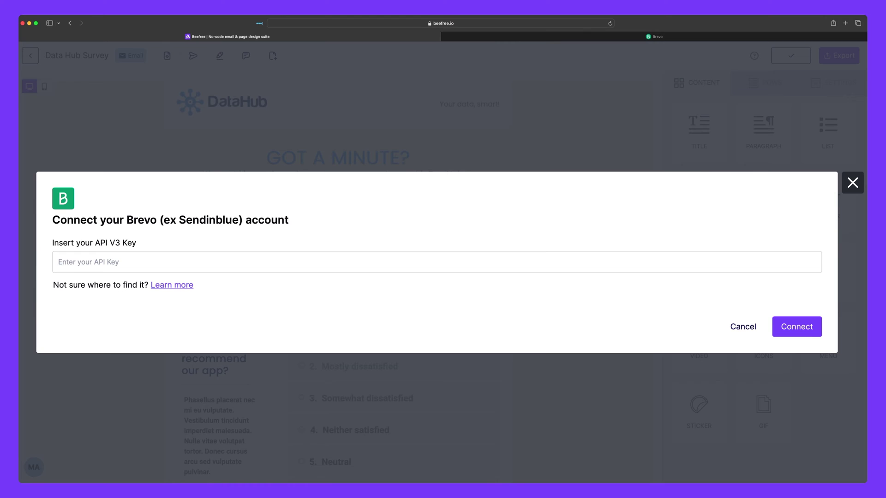
pyautogui.click(403, 266)
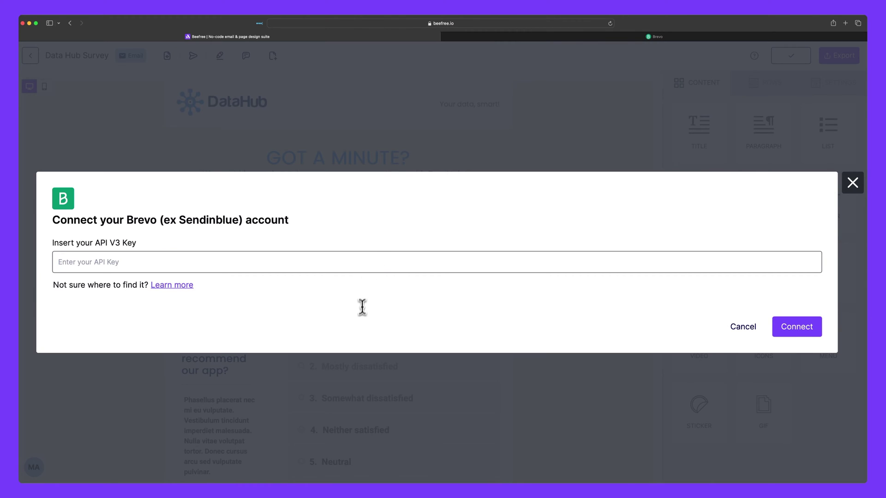
pyautogui.press('super+v')
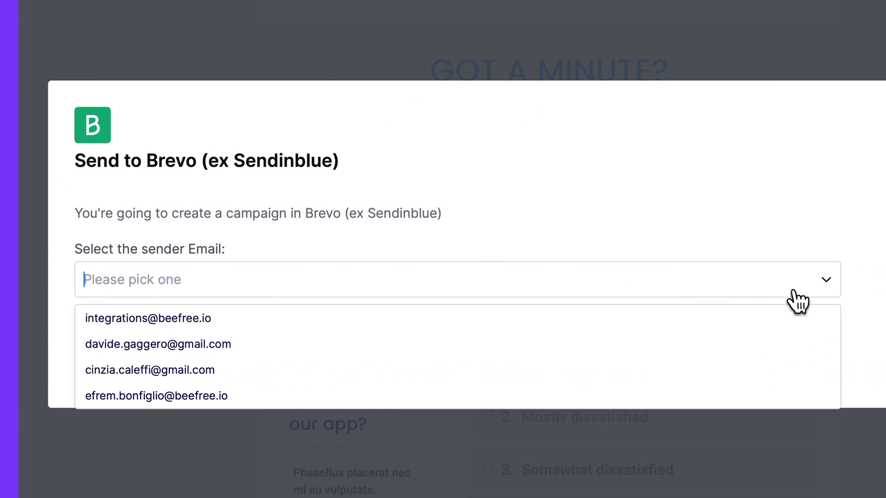
pyautogui.click(796, 327)
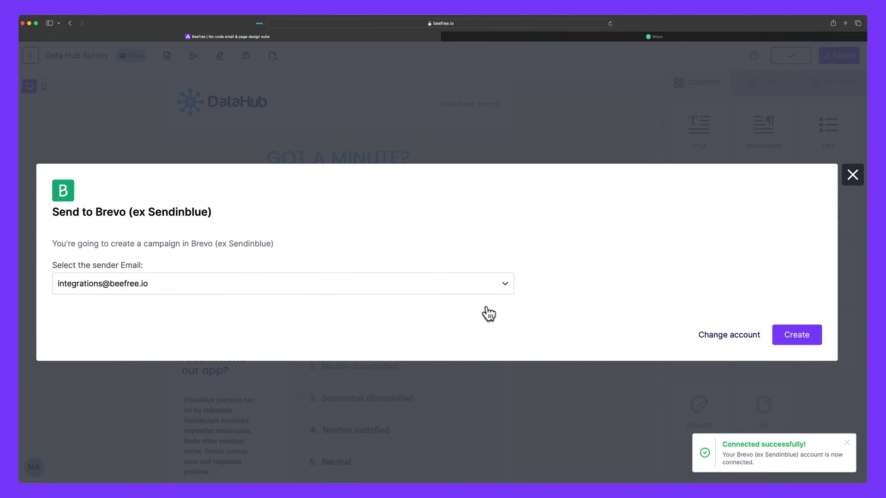
pyautogui.click(794, 345)
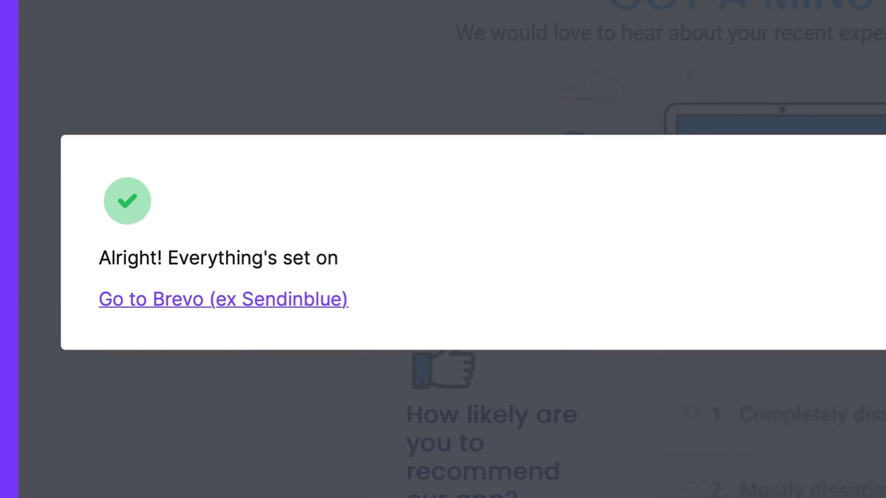
pyautogui.click(326, 311)
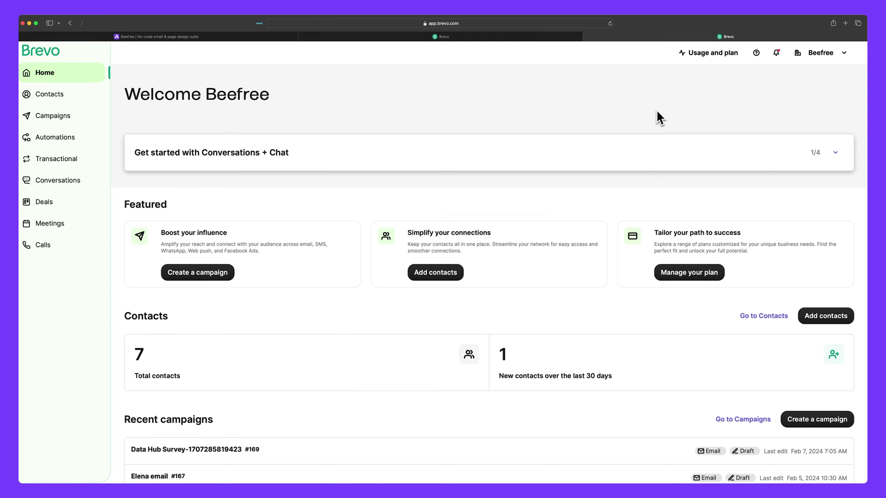
pyautogui.scroll(-5, 658, 116)
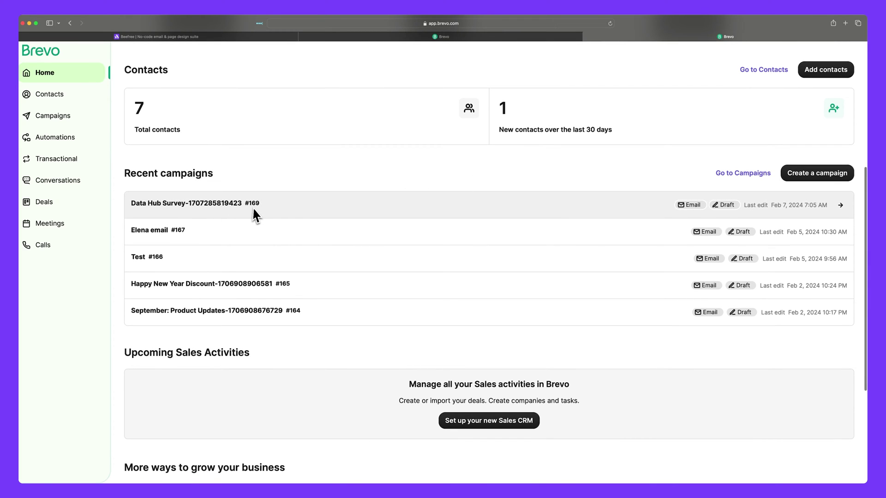
pyautogui.scroll(1, 254, 206)
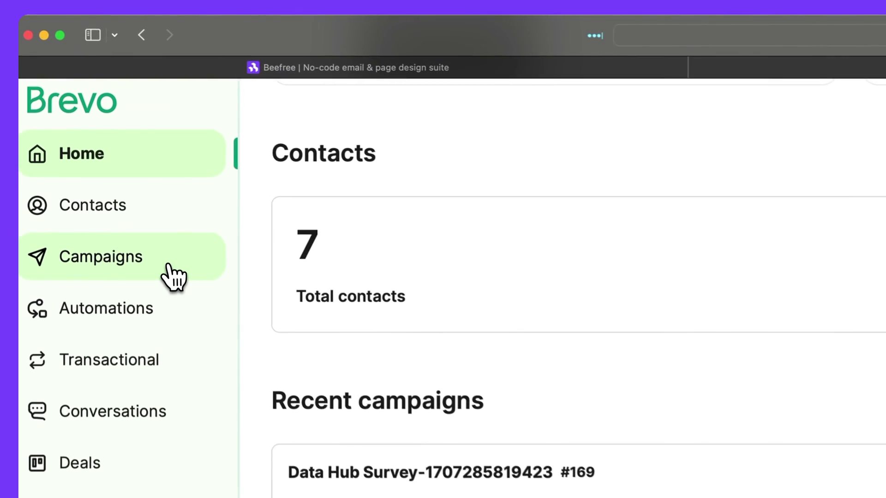
# Step: Open Brevo's Campaigns > Email list, showing the Data Hub Survey draft #169
pyautogui.click(79, 116)
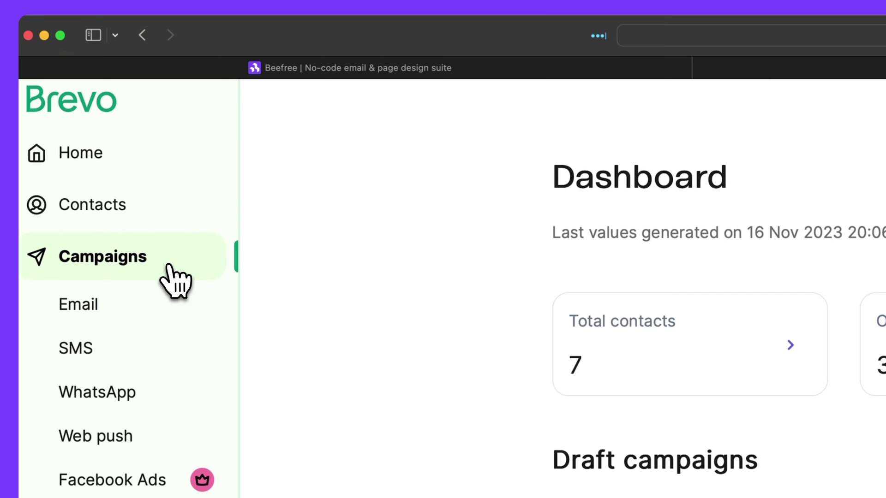
pyautogui.click(117, 309)
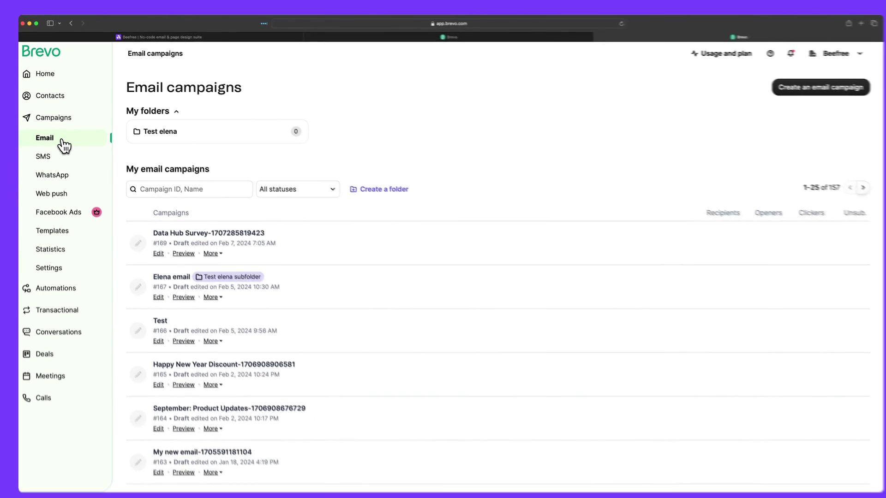
# Step: Open the Data Hub Survey draft and preview its email in desktop and mobile layouts
pyautogui.click(184, 234)
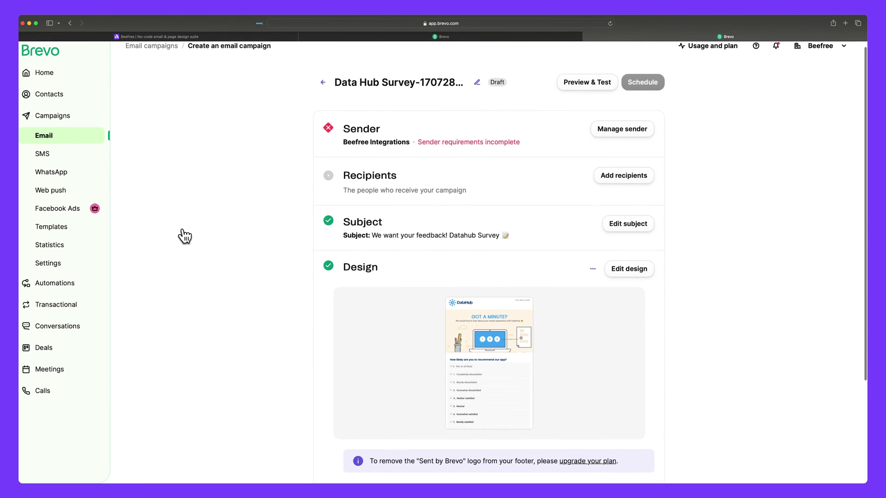
pyautogui.click(609, 84)
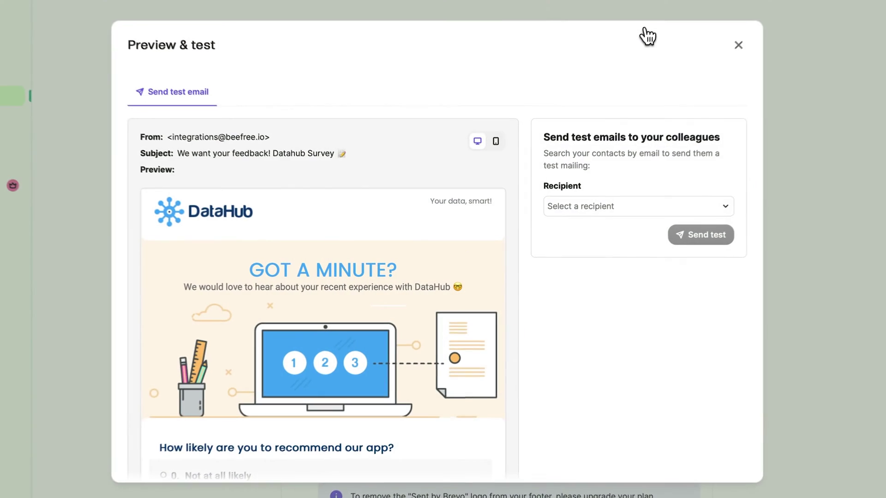
pyautogui.click(495, 142)
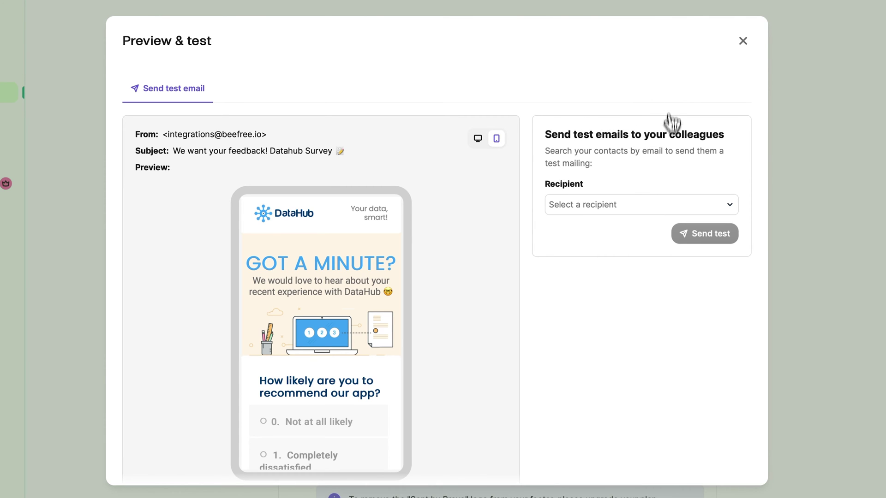
pyautogui.click(651, 205)
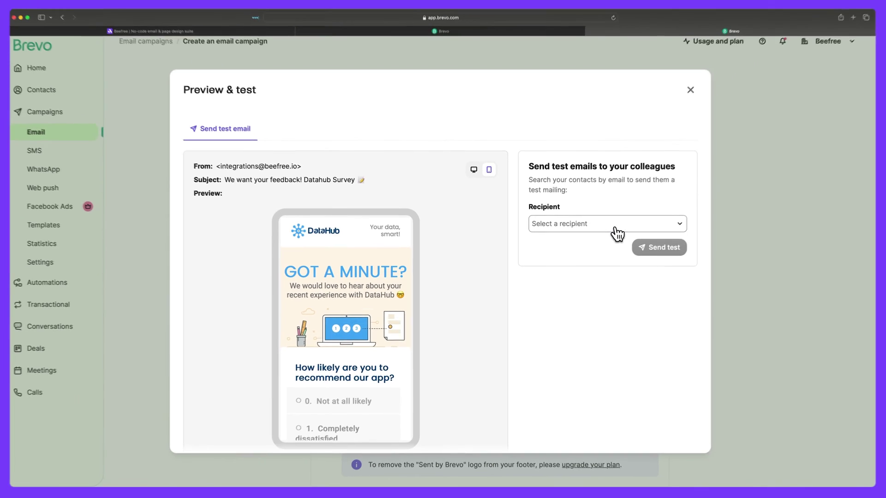
pyautogui.click(685, 95)
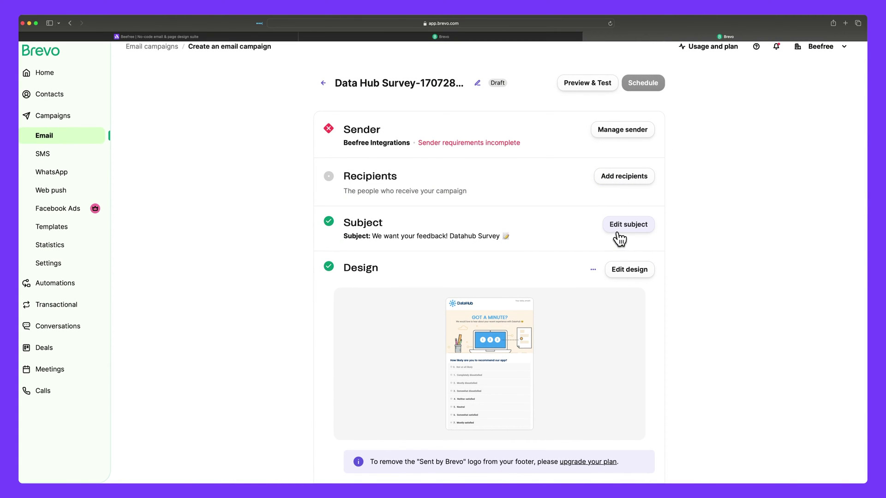
# Step: Open the Data Hub Survey design with the Rich Text Editor from the Actions menu
pyautogui.click(629, 270)
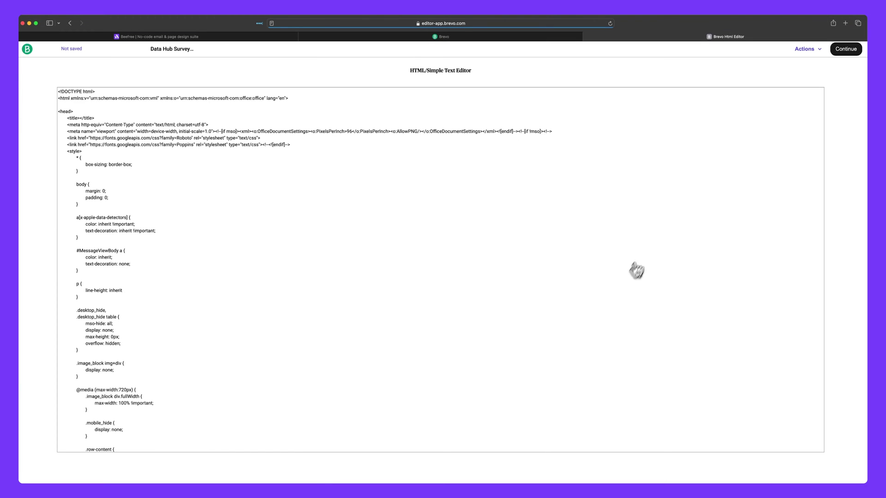
pyautogui.click(804, 49)
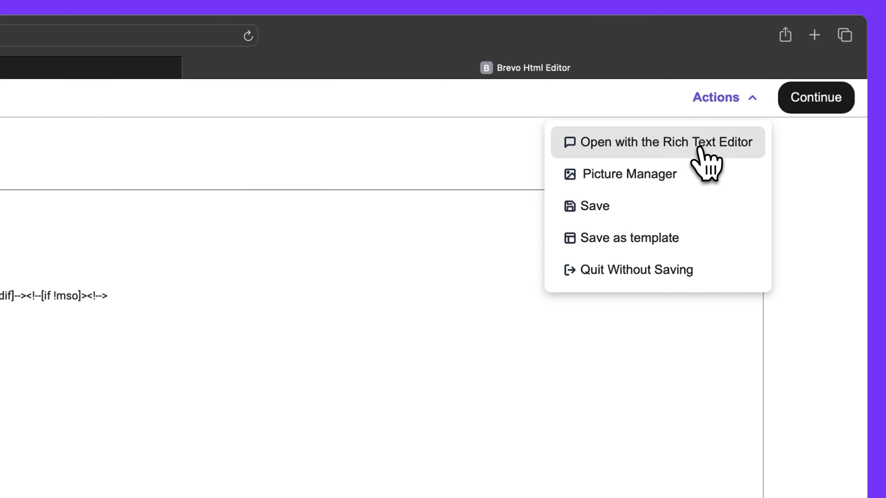
pyautogui.click(705, 148)
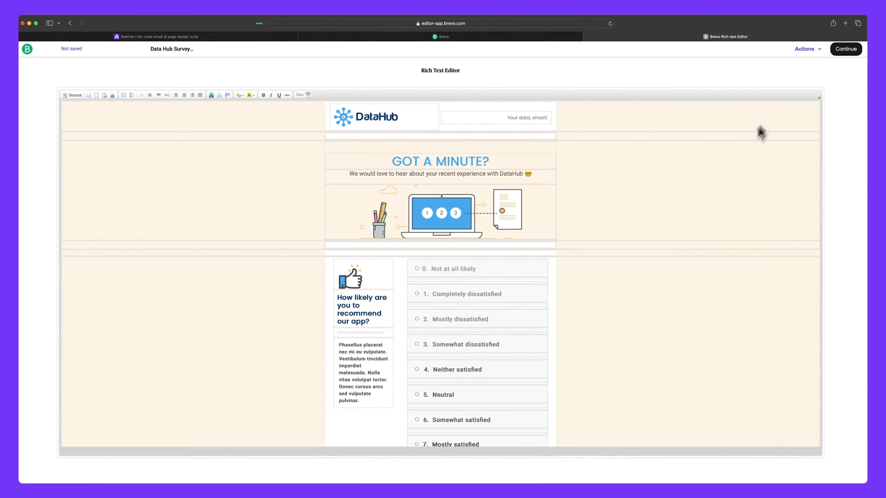
pyautogui.scroll(-2, 716, 180)
pyautogui.scroll(-3, 716, 180)
pyautogui.scroll(2, 717, 181)
pyautogui.scroll(3, 716, 187)
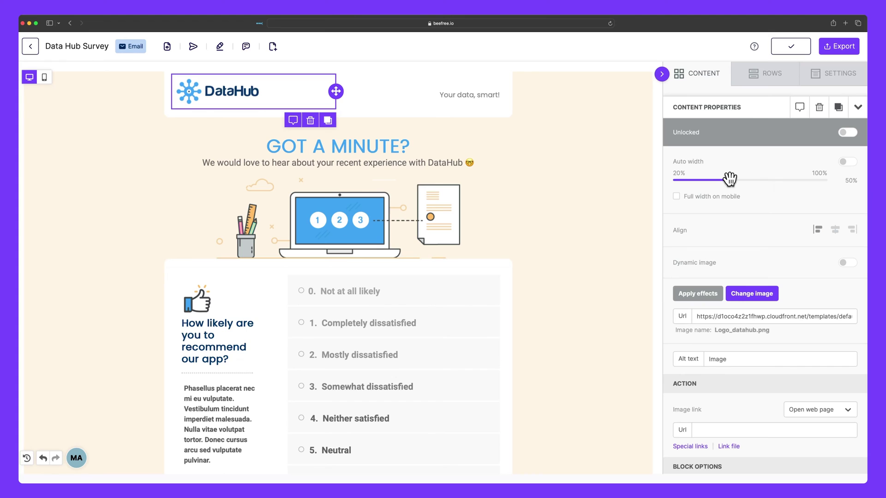
pyautogui.moveTo(727, 178); pyautogui.dragTo(711, 180)
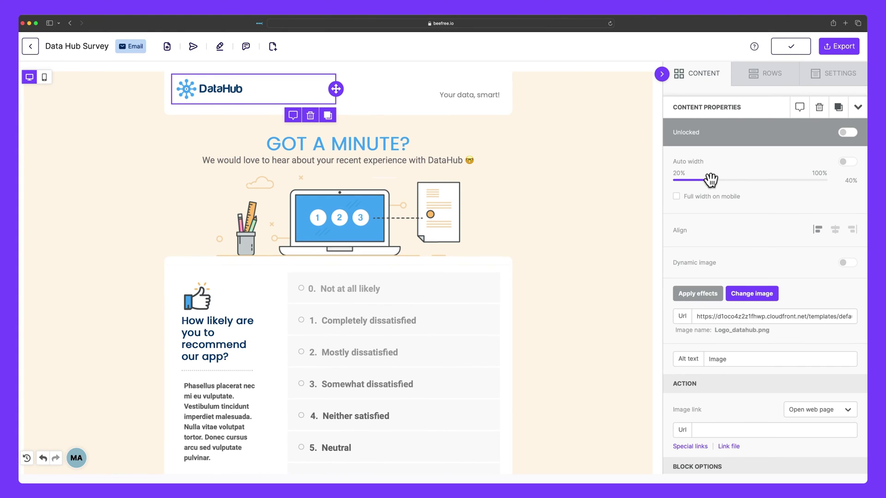
pyautogui.click(835, 49)
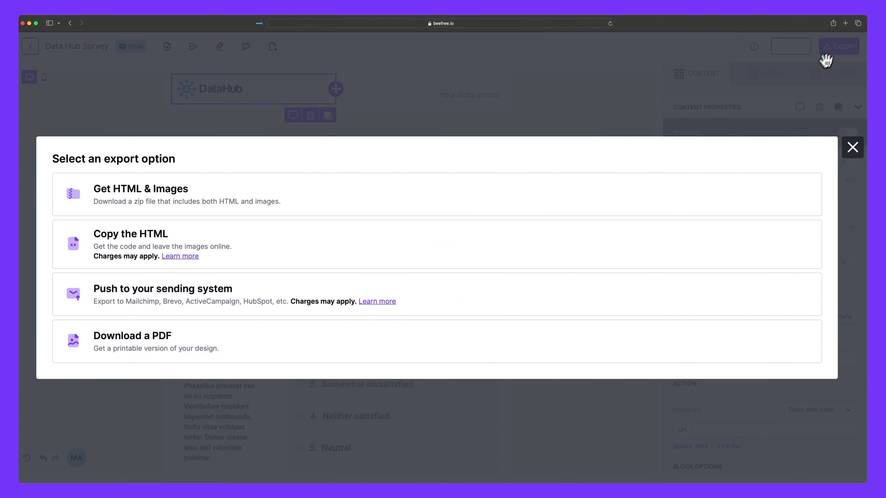
pyautogui.click(507, 308)
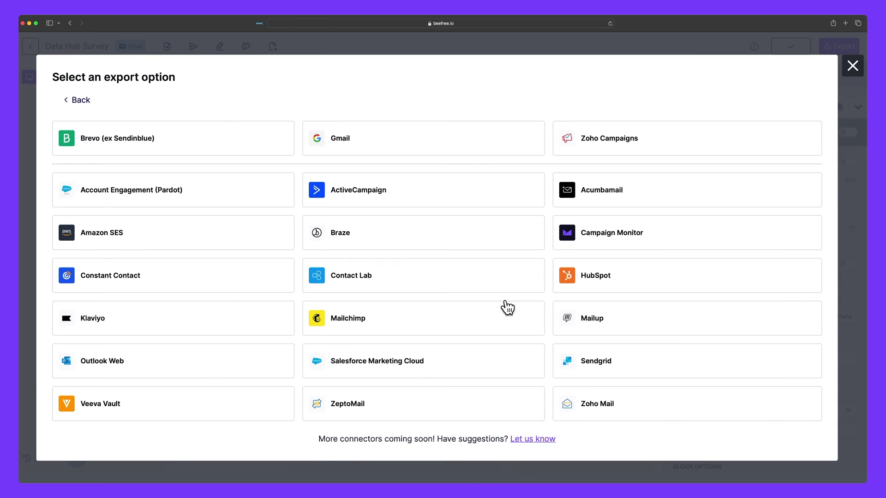
pyautogui.click(222, 150)
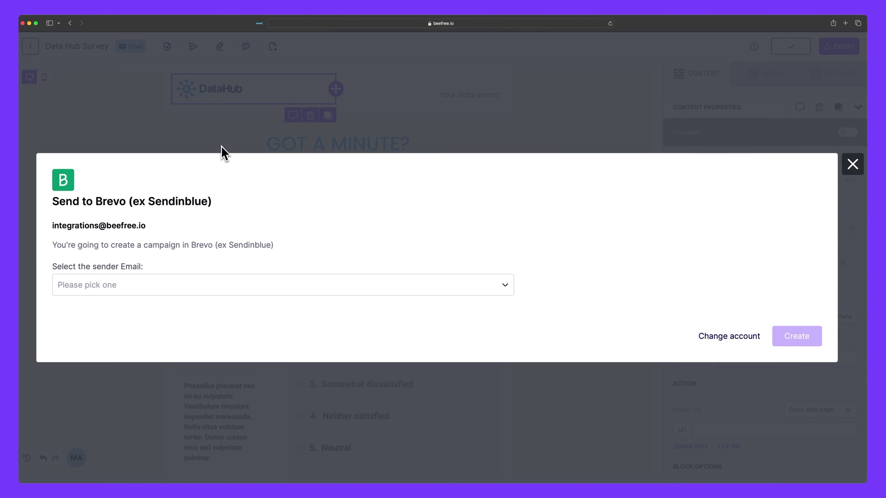
pyautogui.click(234, 280)
pyautogui.click(235, 308)
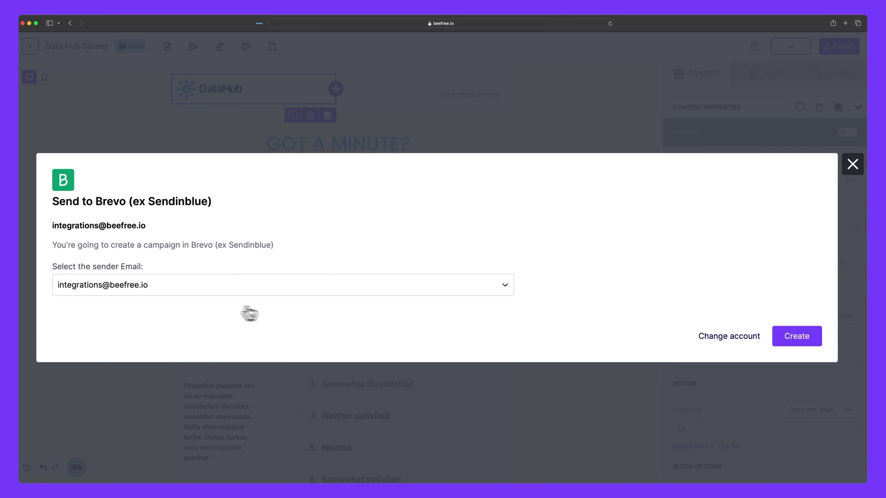
pyautogui.click(803, 340)
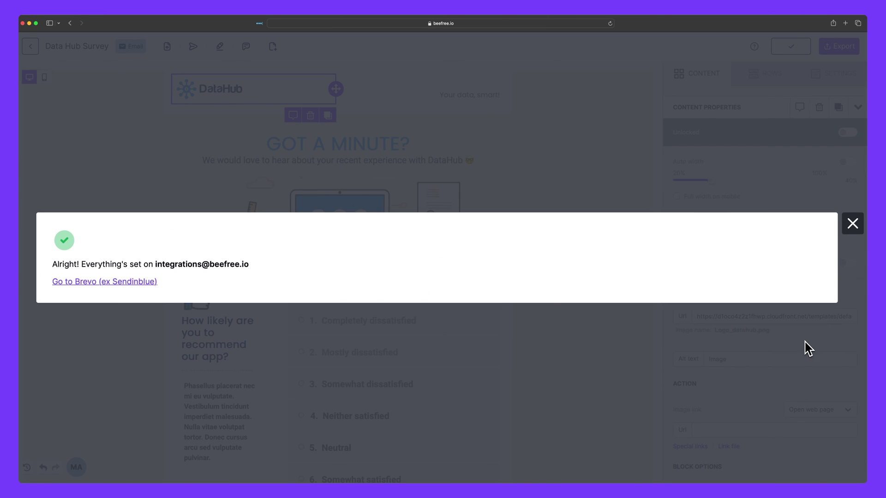